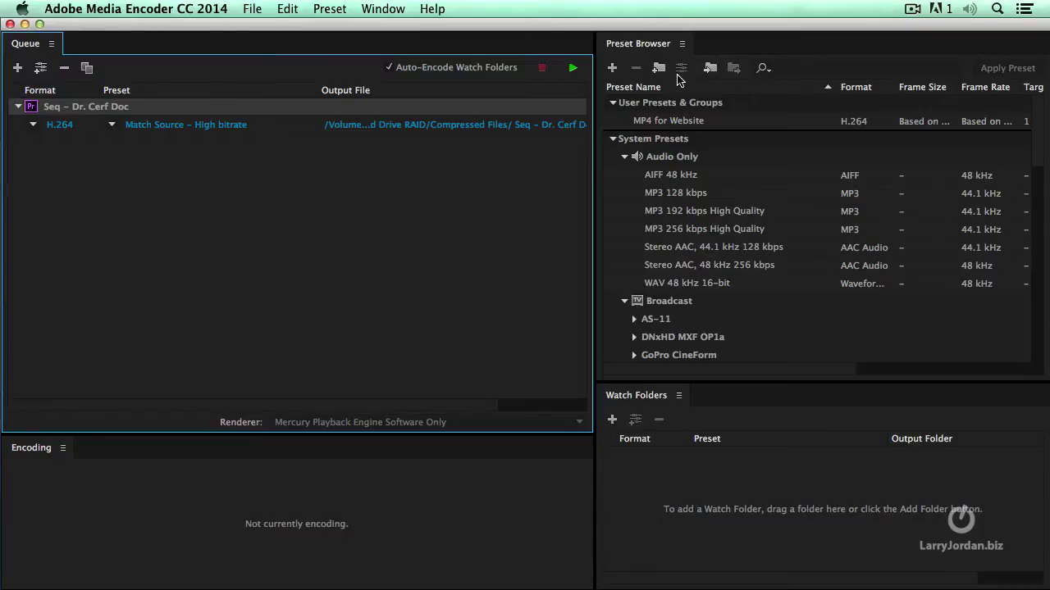
# Apply the YouTube 480p SD preset to the queued sequence and open its 640x480 H.264 export settings
pyautogui.scroll(-3, 704, 205)
pyautogui.scroll(-2, 705, 207)
pyautogui.scroll(-6, 704, 209)
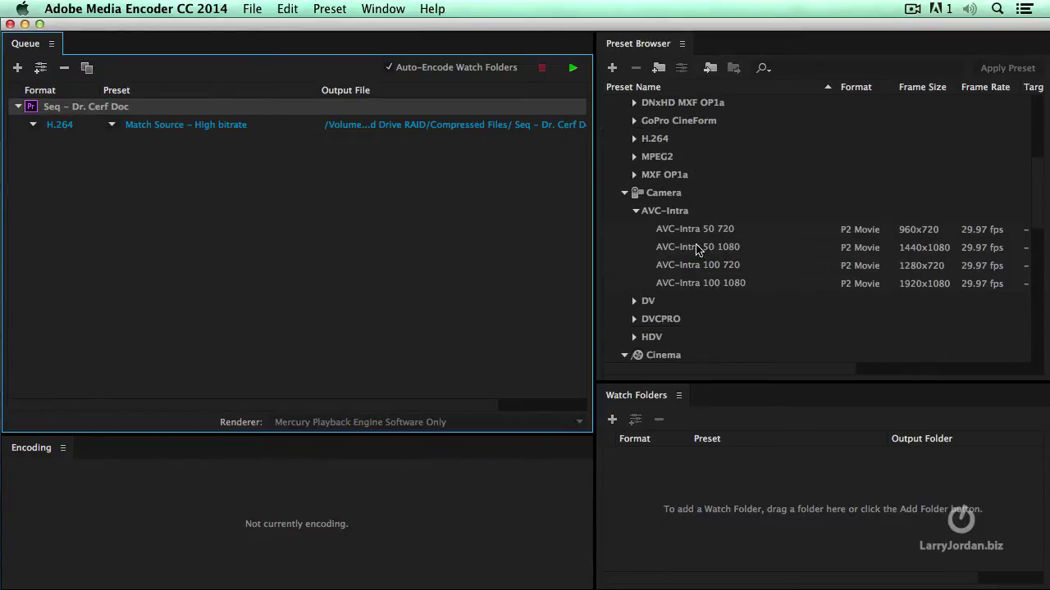
pyautogui.click(626, 195)
pyautogui.scroll(-1, 715, 227)
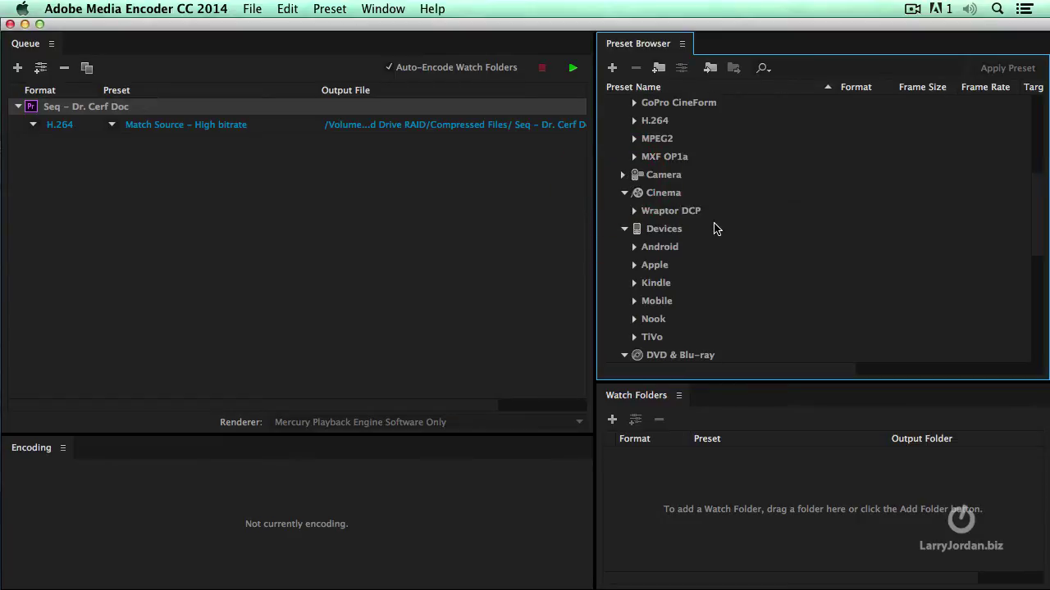
pyautogui.scroll(-5, 714, 227)
pyautogui.scroll(-10, 715, 227)
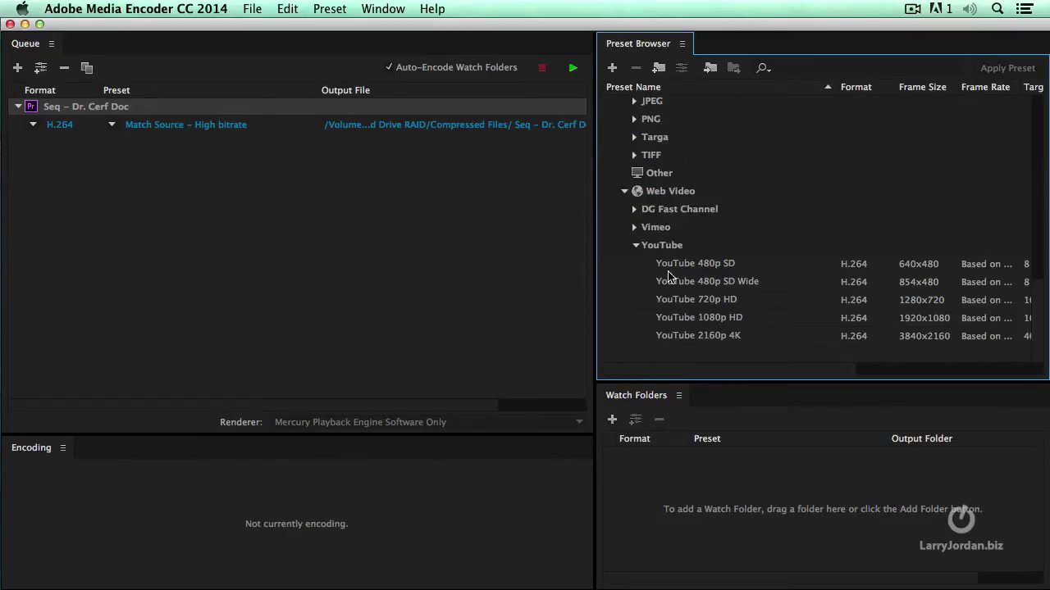
pyautogui.moveTo(655, 264); pyautogui.dragTo(176, 139)
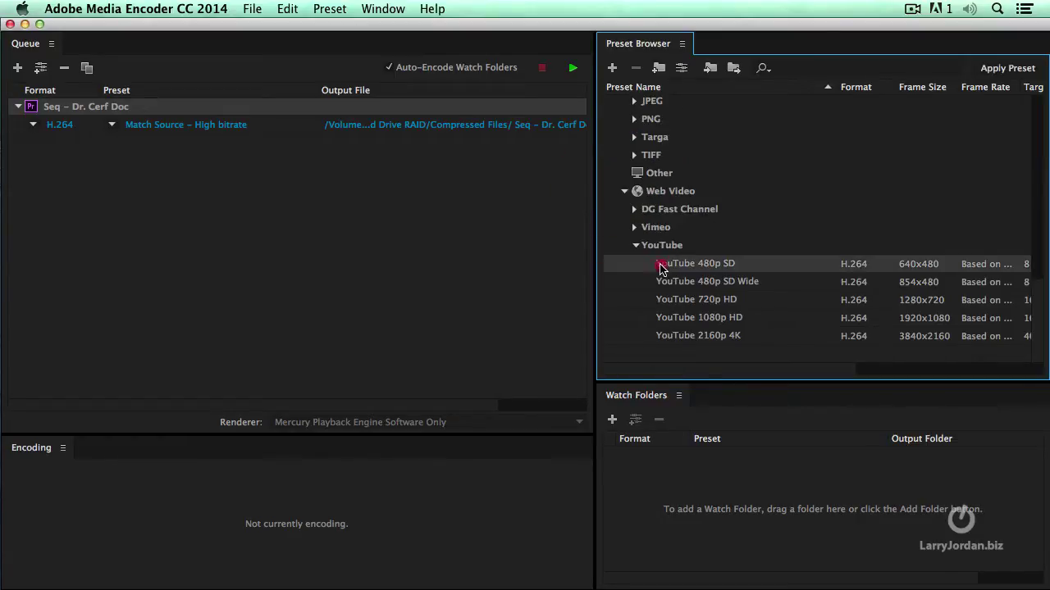
pyautogui.click(168, 125)
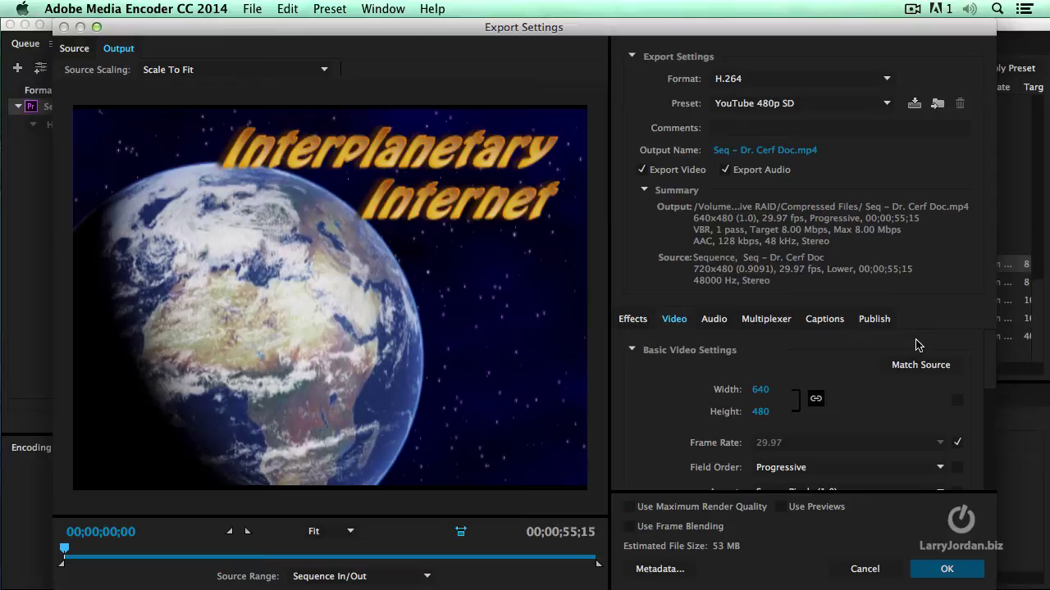
# On the Publish tab, enable YouTube upload with privacy set to Private
pyautogui.click(876, 323)
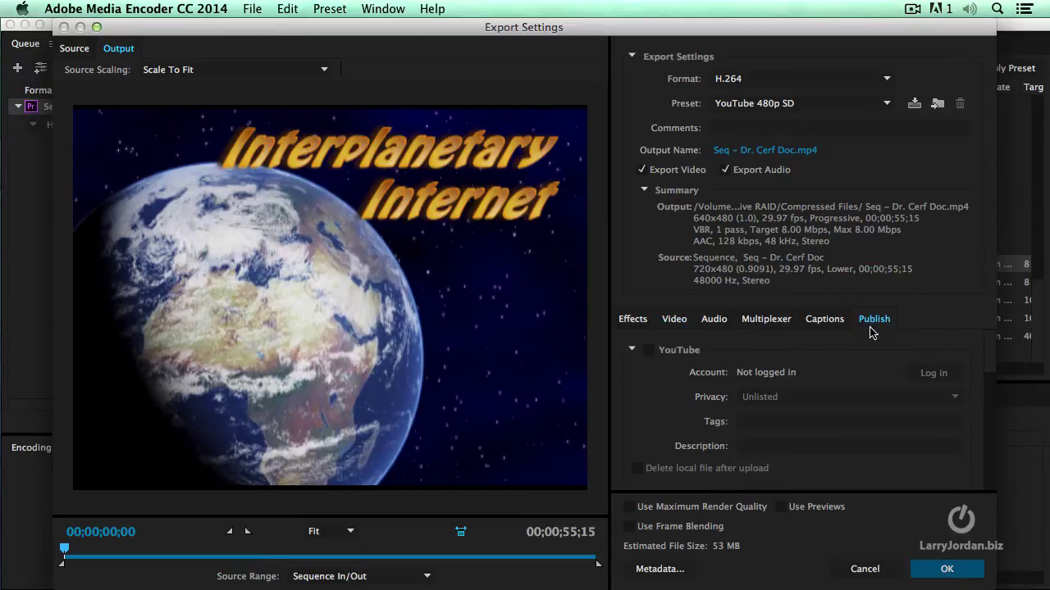
pyautogui.click(652, 355)
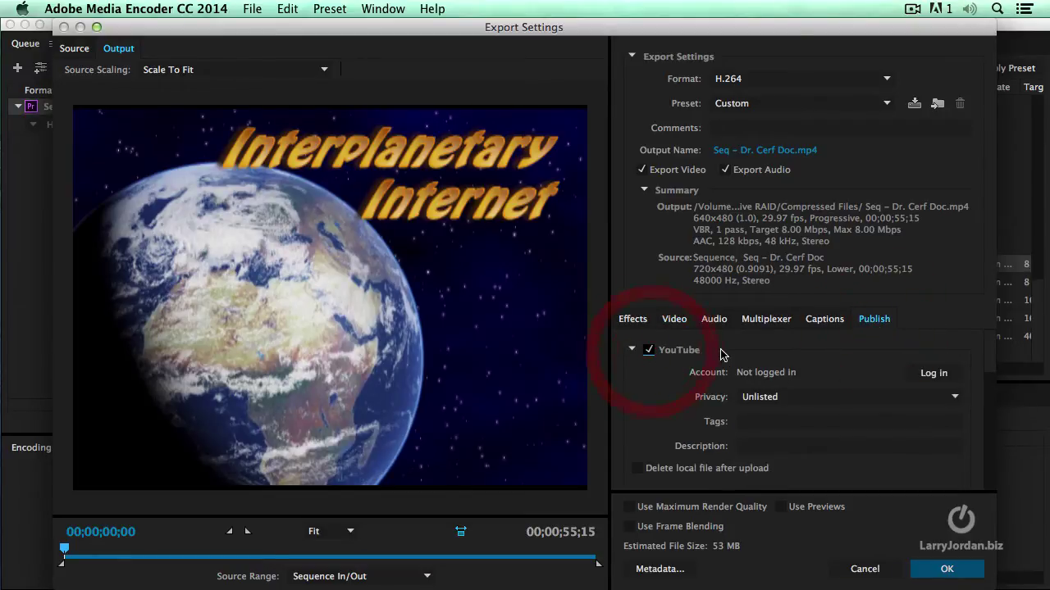
pyautogui.scroll(-3, 656, 351)
pyautogui.scroll(3, 706, 353)
pyautogui.click(789, 398)
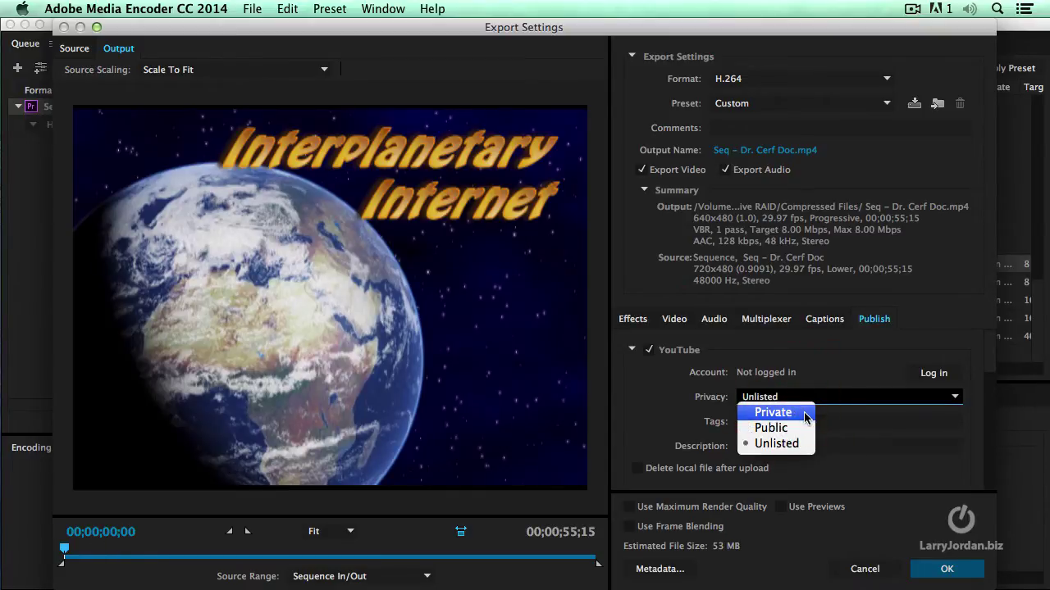
pyautogui.click(805, 415)
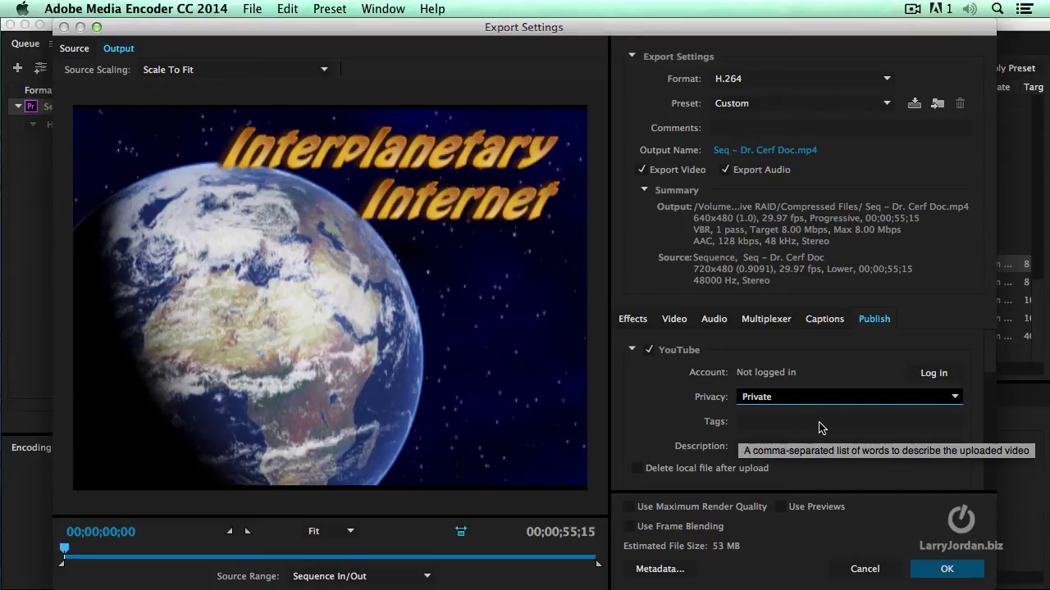
pyautogui.scroll(-2, 644, 399)
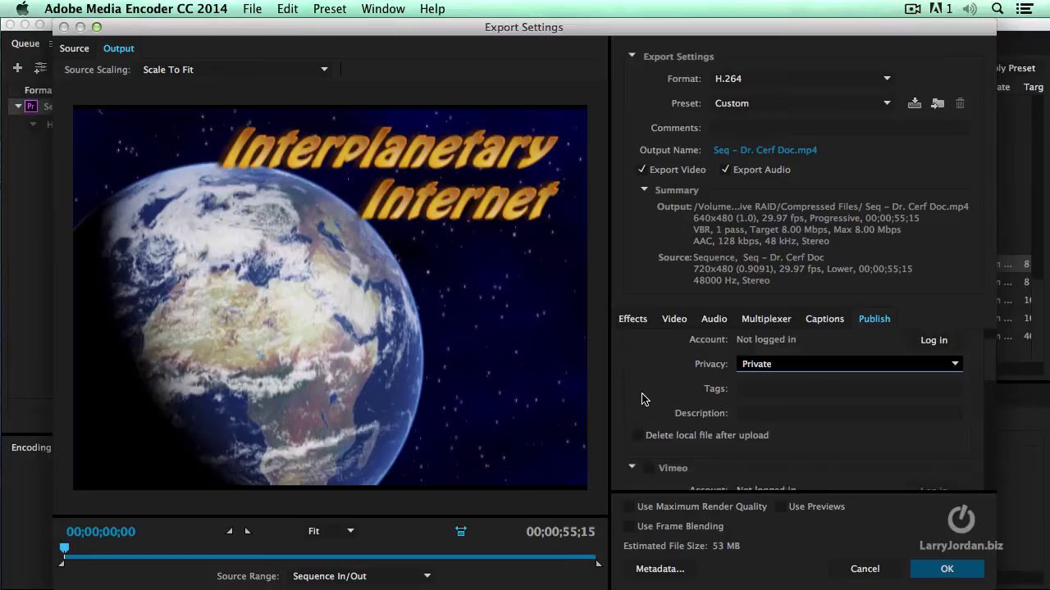
pyautogui.scroll(-1, 644, 399)
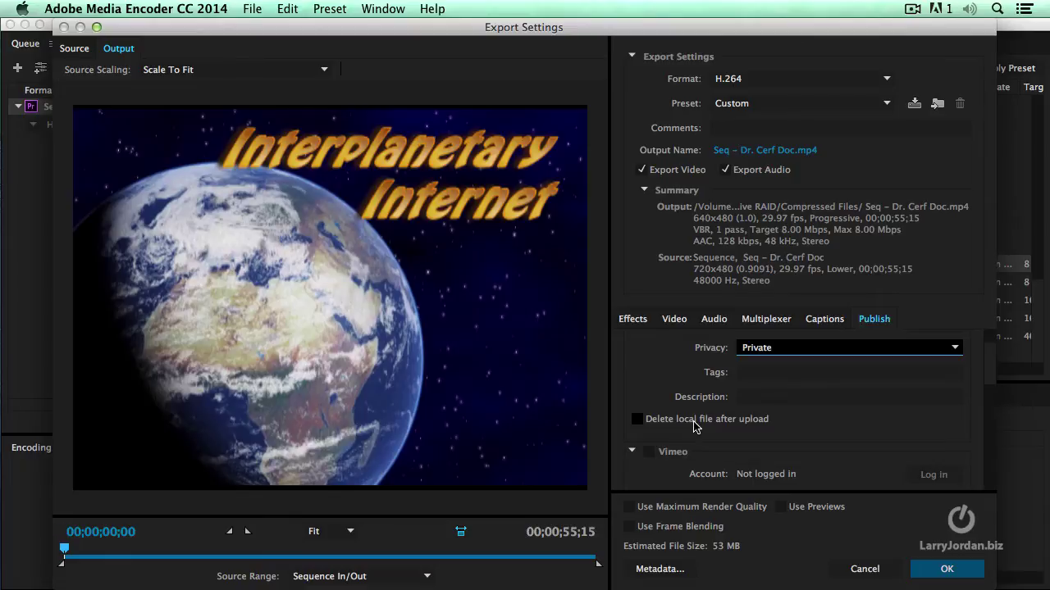
pyautogui.scroll(-1, 654, 422)
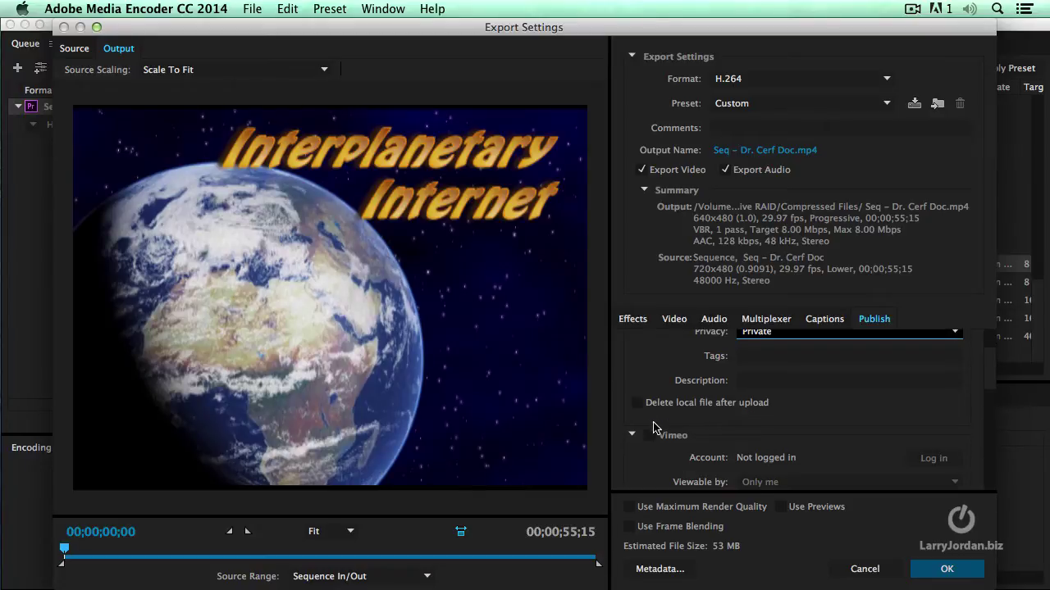
# Enable Vimeo, Creative Cloud and FTP publishing to review their options
pyautogui.click(648, 436)
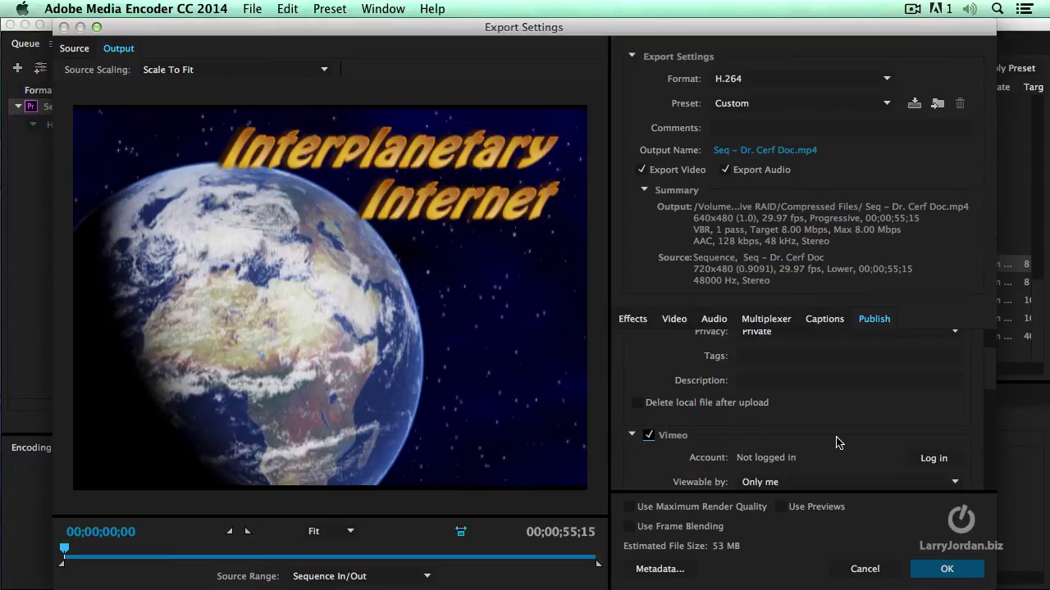
pyautogui.scroll(-2, 838, 442)
pyautogui.scroll(-2, 838, 443)
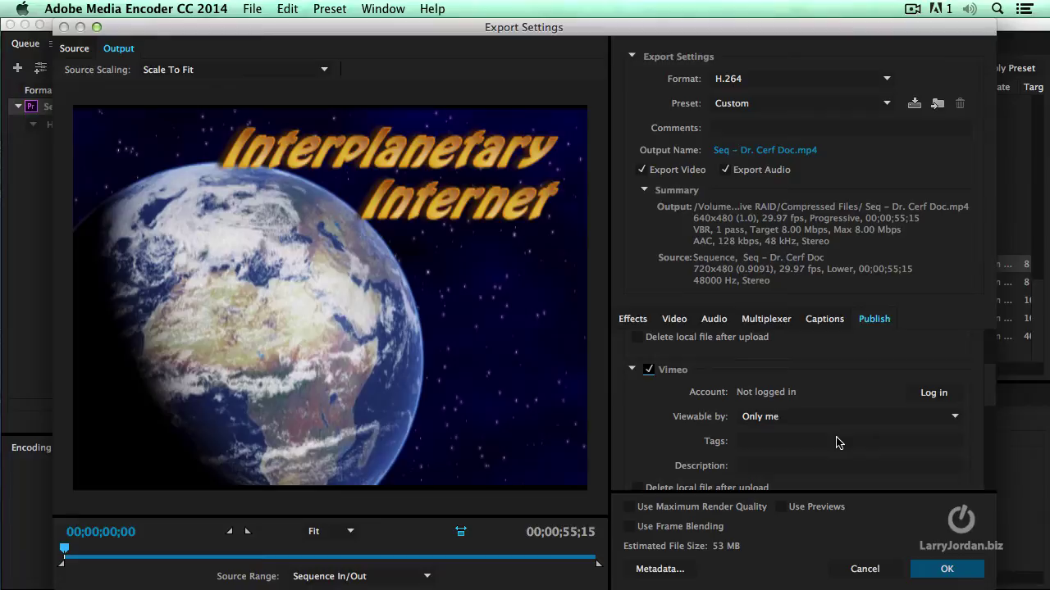
pyautogui.scroll(-2, 838, 443)
pyautogui.scroll(-3, 836, 441)
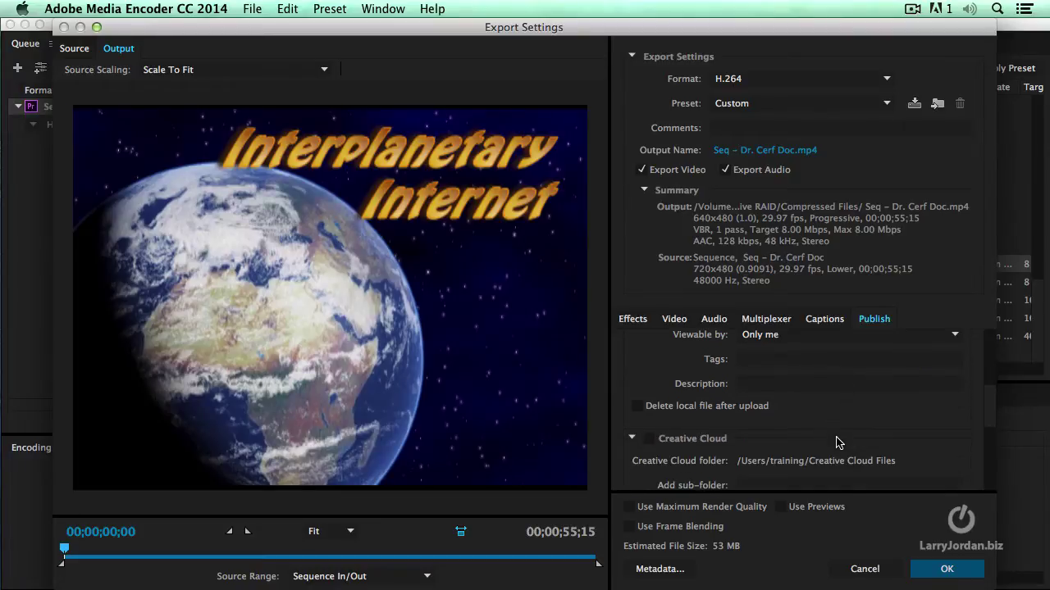
pyautogui.click(653, 440)
pyautogui.scroll(-2, 857, 444)
pyautogui.scroll(-2, 857, 443)
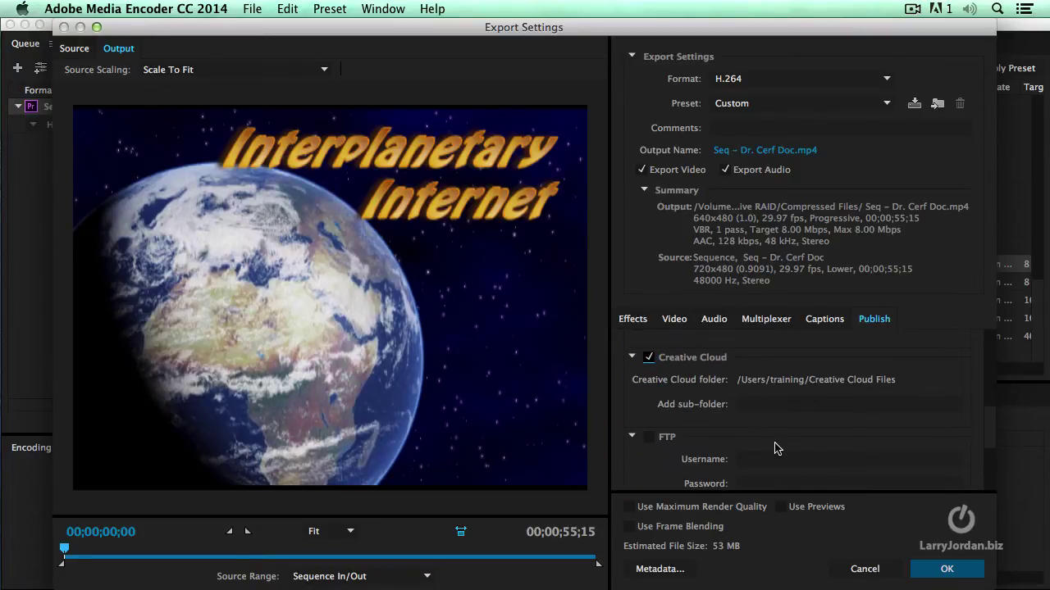
pyautogui.click(649, 437)
# Turn FTP, Creative Cloud, Vimeo and YouTube publishing back off
pyautogui.click(648, 437)
pyautogui.click(650, 359)
pyautogui.scroll(2, 649, 361)
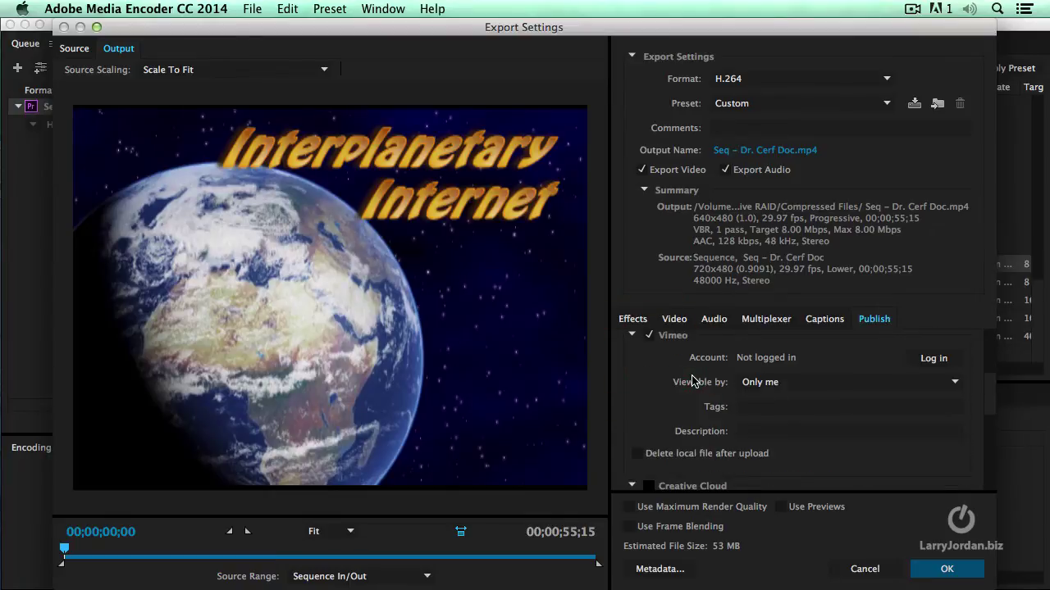
pyautogui.click(650, 336)
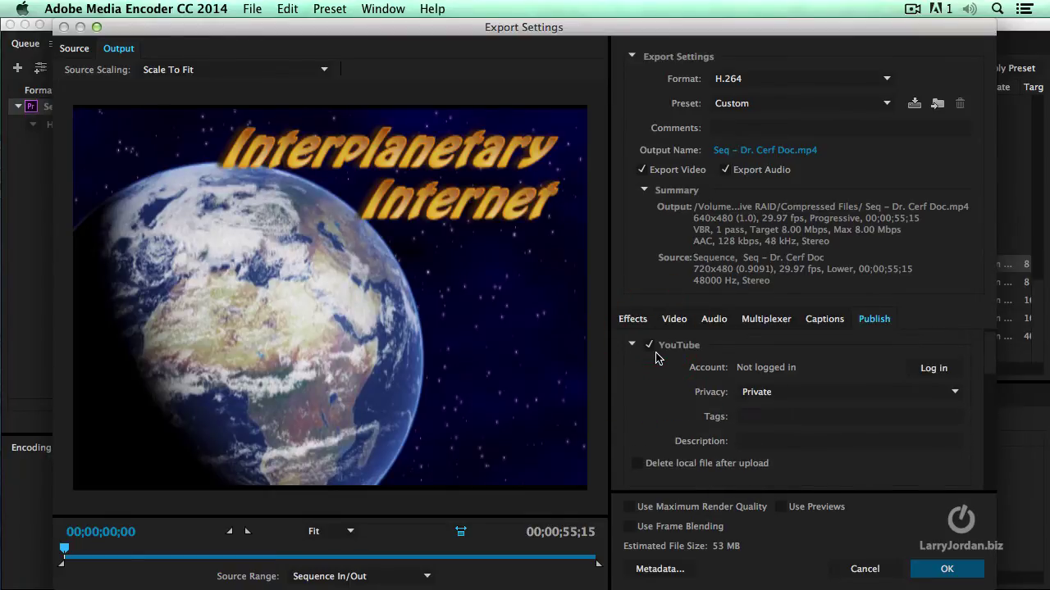
pyautogui.click(649, 344)
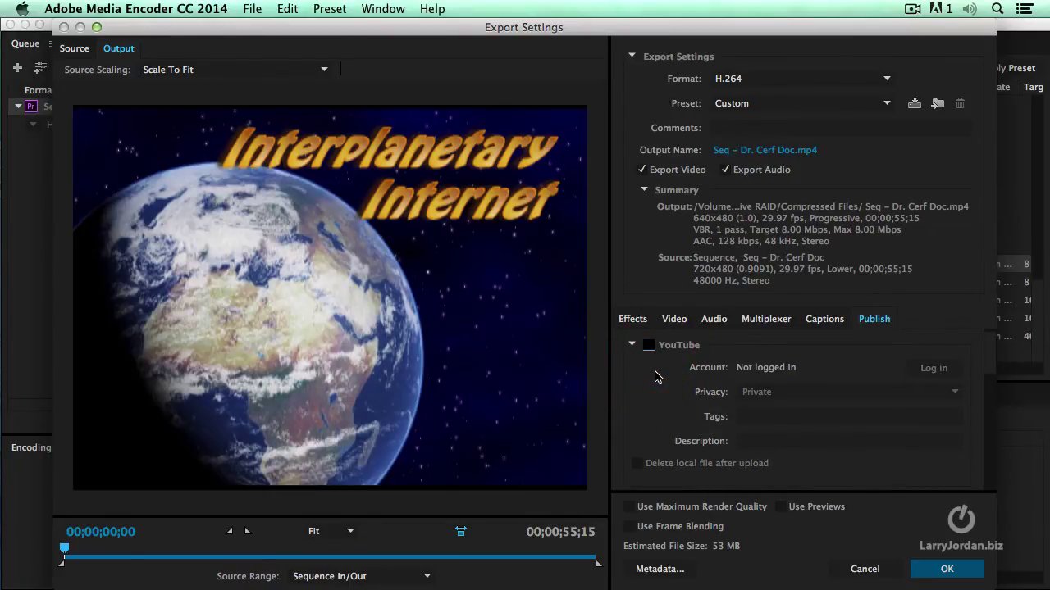
pyautogui.scroll(-1, 654, 376)
pyautogui.scroll(-2, 655, 376)
pyautogui.scroll(3, 654, 377)
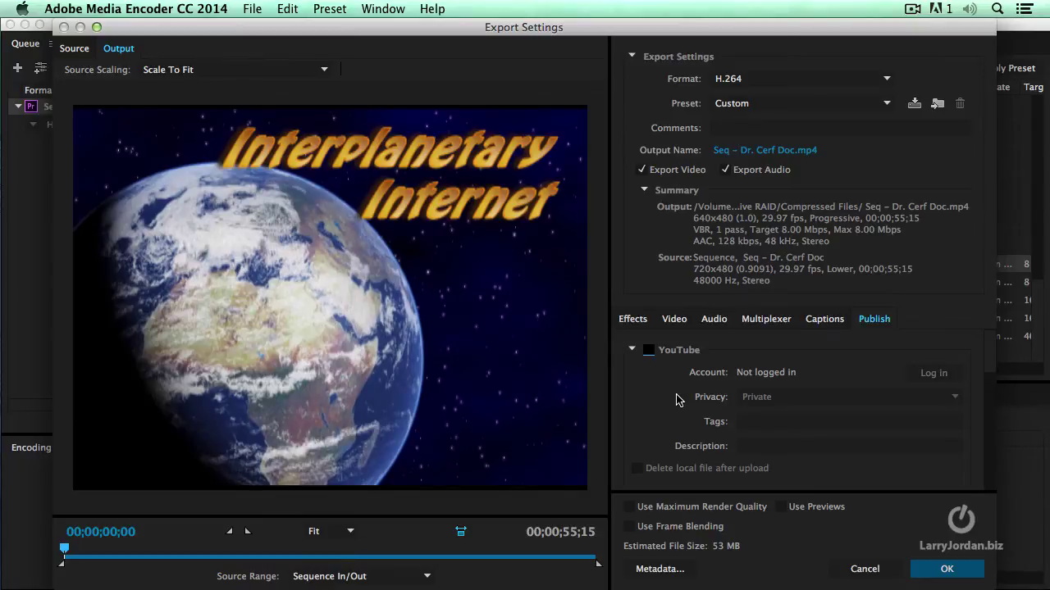
# Discard the export settings and apply the WAV 48 kHz 16-bit preset to the Africa – 6 channels.aif job
pyautogui.click(865, 568)
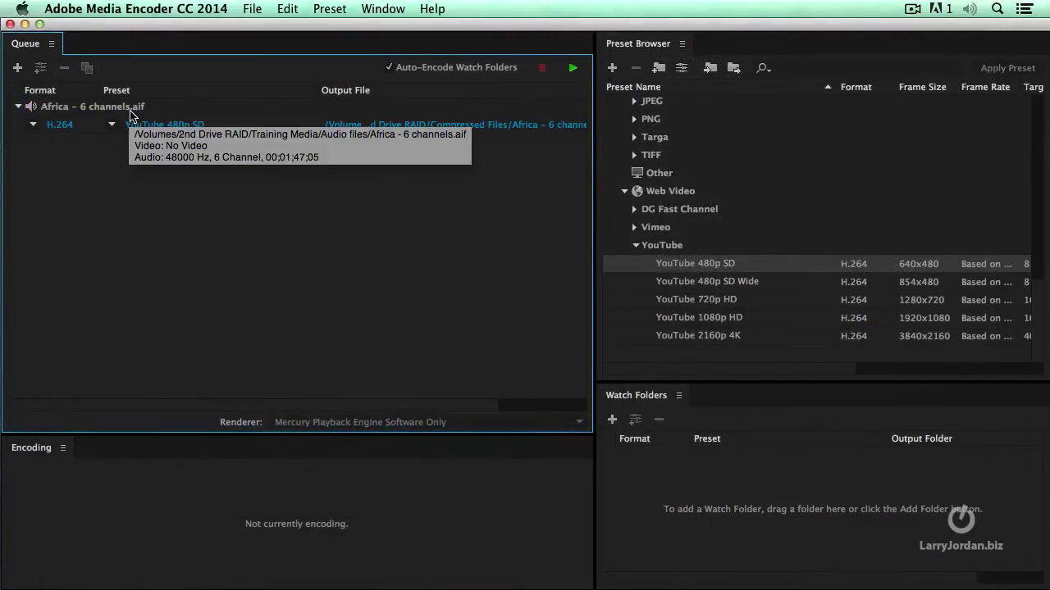
pyautogui.click(130, 115)
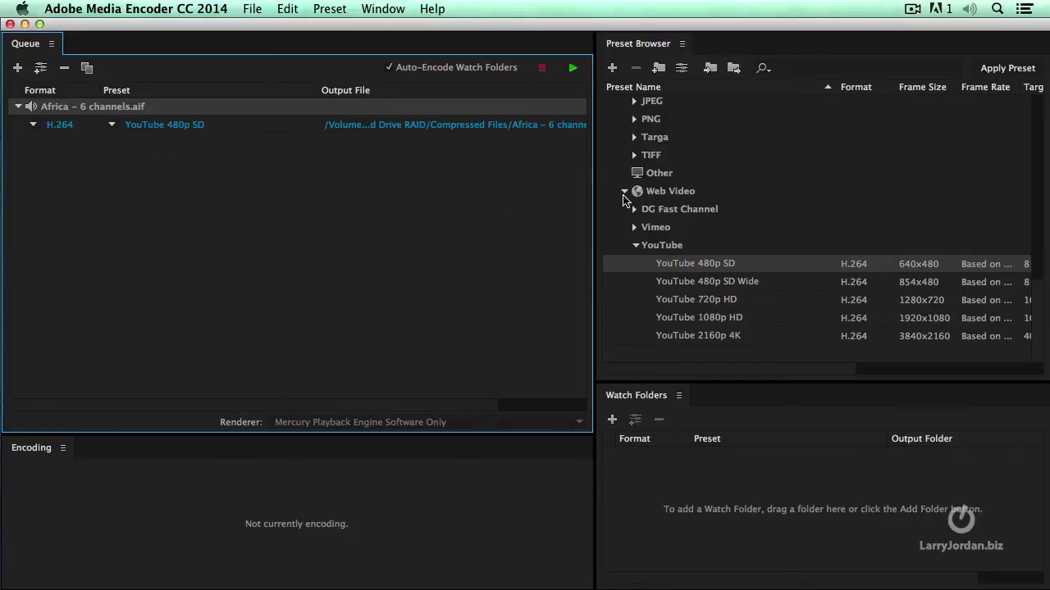
pyautogui.click(623, 191)
pyautogui.scroll(10, 629, 188)
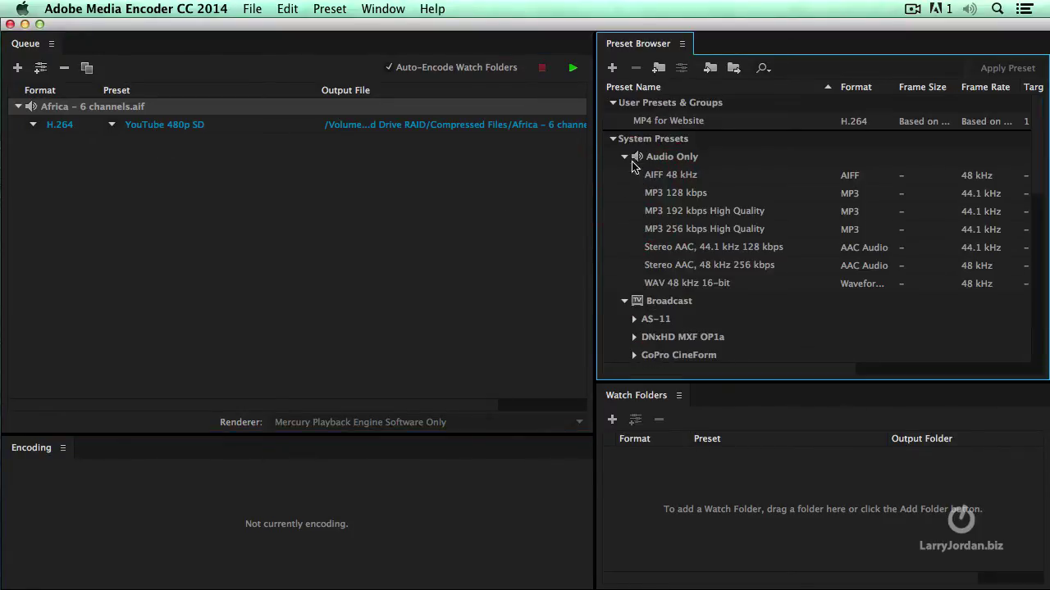
pyautogui.click(695, 284)
pyautogui.moveTo(695, 284)
pyautogui.mouseDown()
pyautogui.moveTo(472, 246)
pyautogui.moveTo(168, 127)
pyautogui.mouseUp()
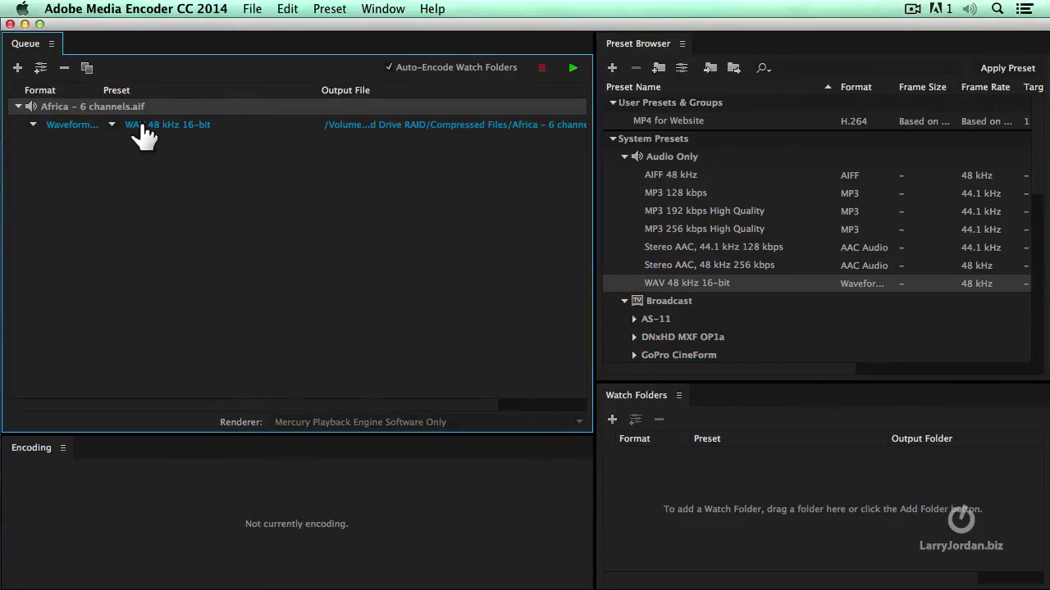
pyautogui.moveTo(168, 125)
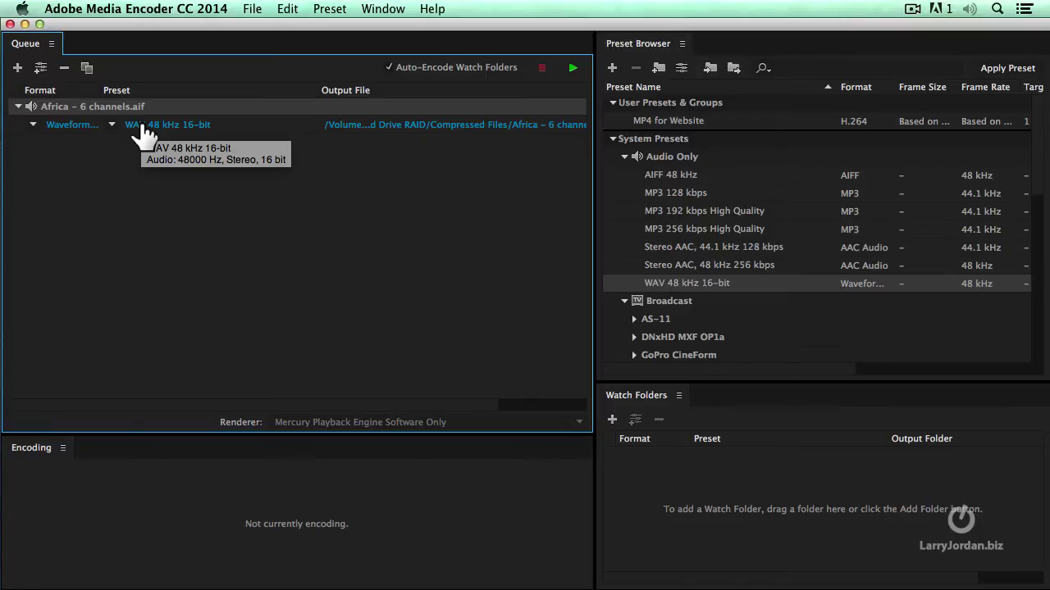
# Set the Africa job's audio to 5.1 channels with each channel exported as a separate file
pyautogui.click(168, 127)
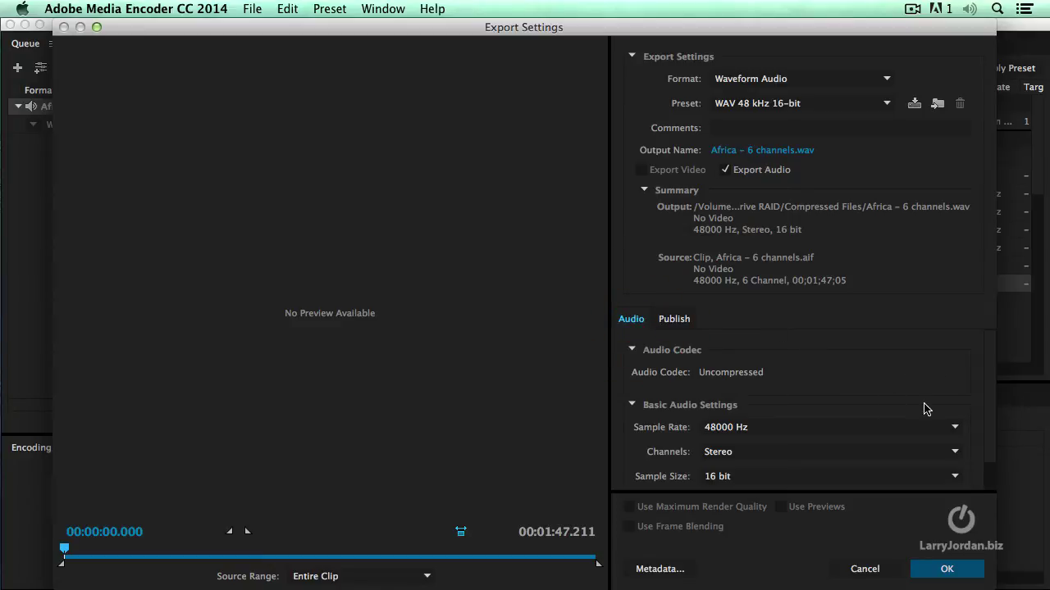
pyautogui.moveTo(993, 433); pyautogui.dragTo(987, 484)
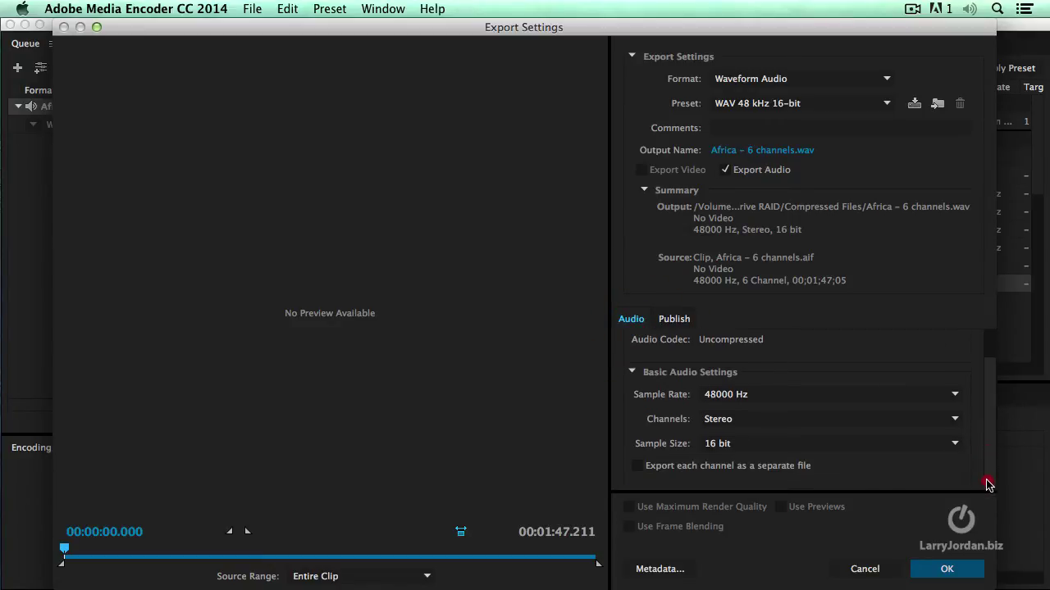
pyautogui.click(727, 467)
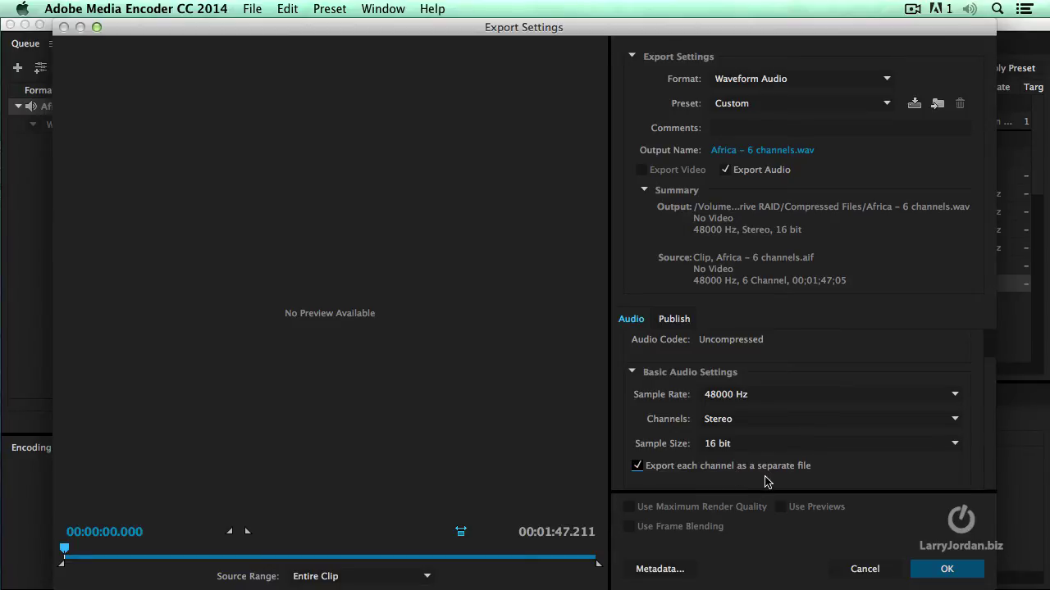
pyautogui.click(780, 420)
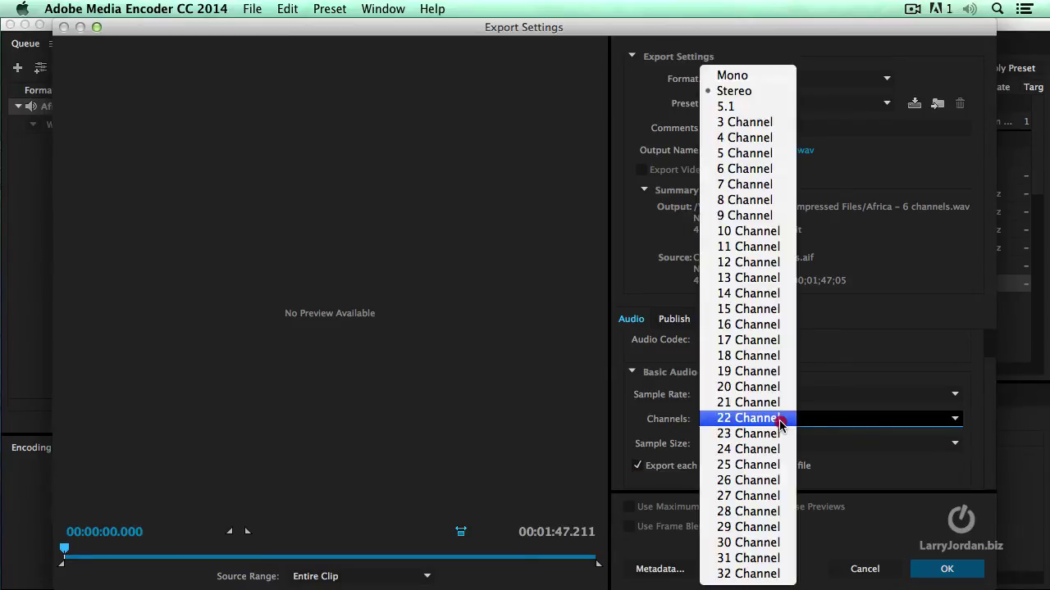
pyautogui.click(771, 109)
pyautogui.scroll(-1, 636, 421)
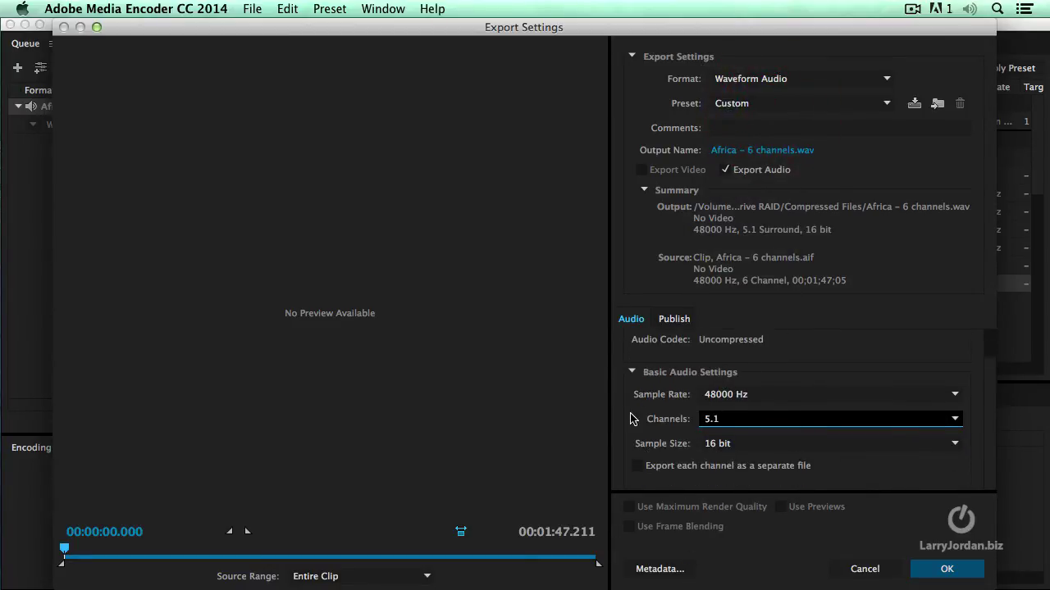
pyautogui.click(638, 466)
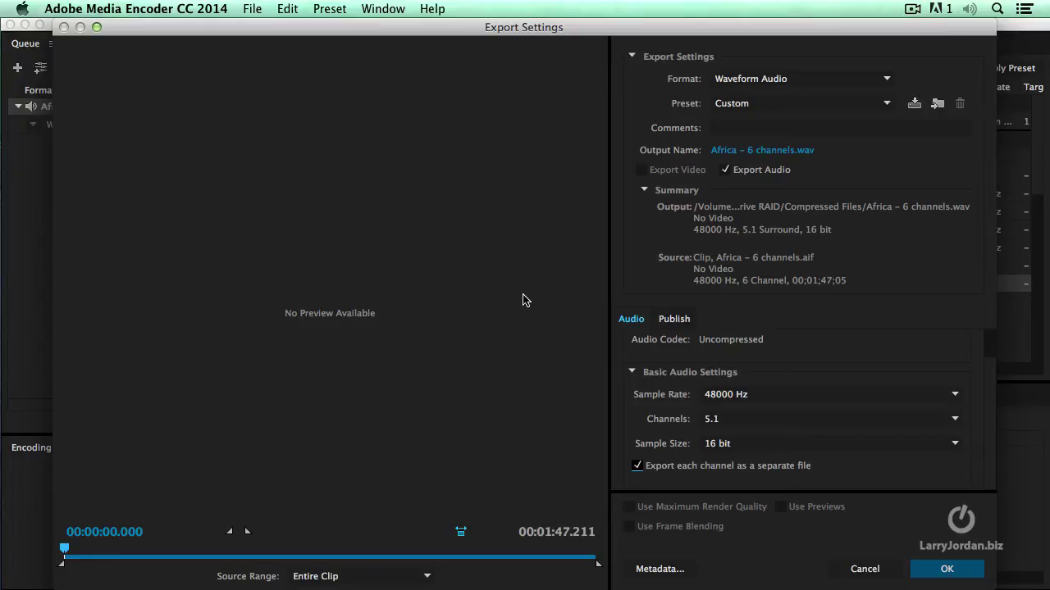
pyautogui.click(961, 572)
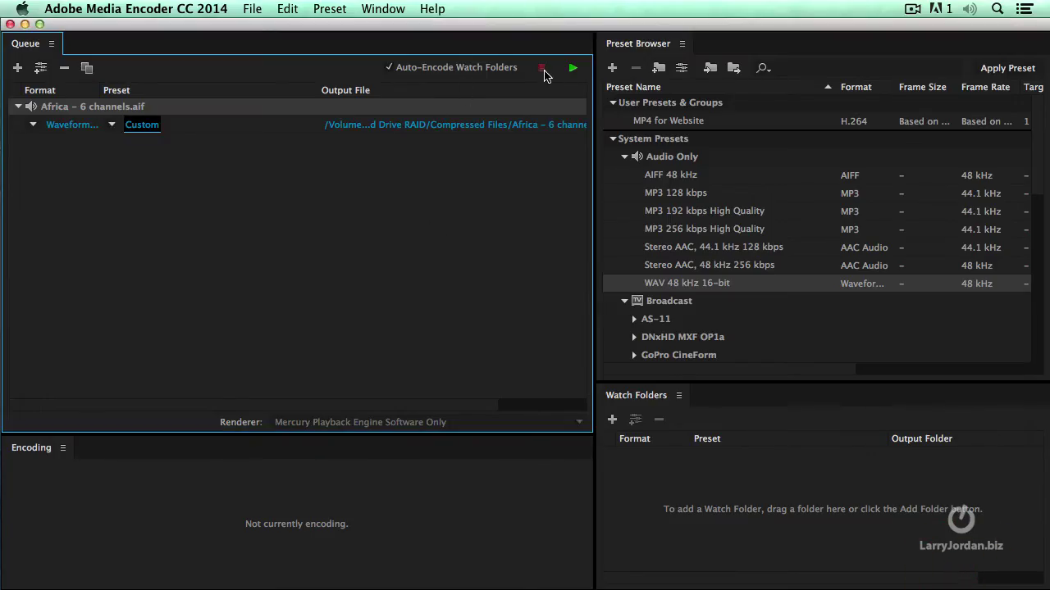
# Start encoding the queue and open the 2nd Drive RAID volume in Finder
pyautogui.click(571, 69)
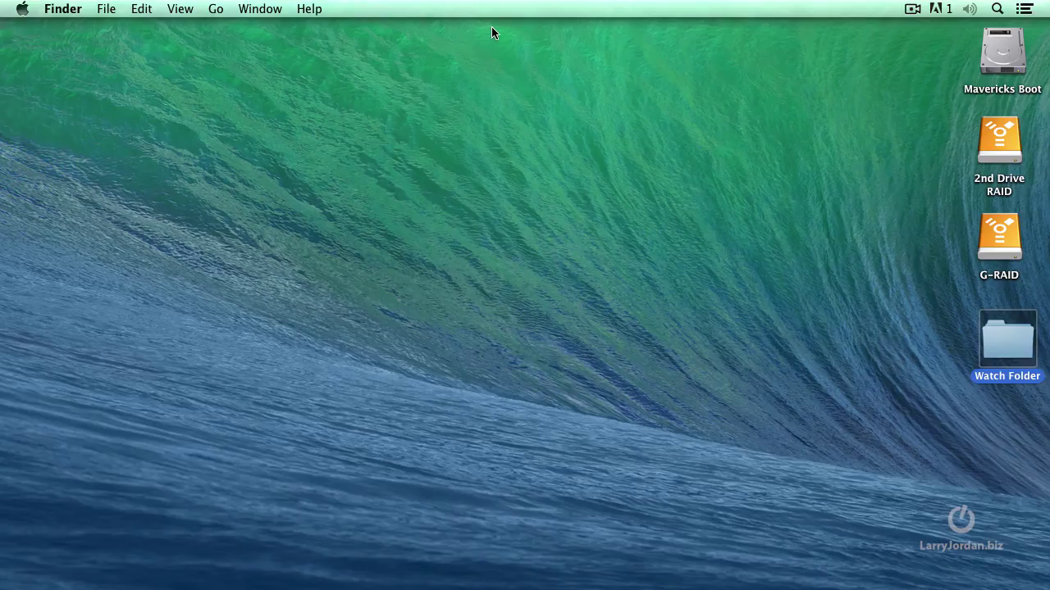
pyautogui.click(988, 151)
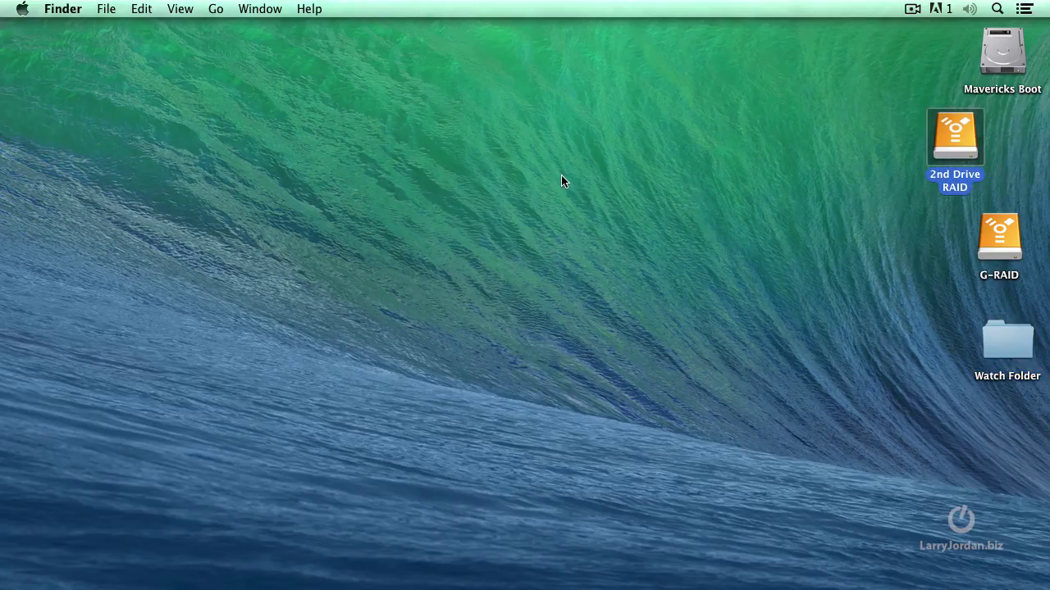
pyautogui.doubleClick(935, 141)
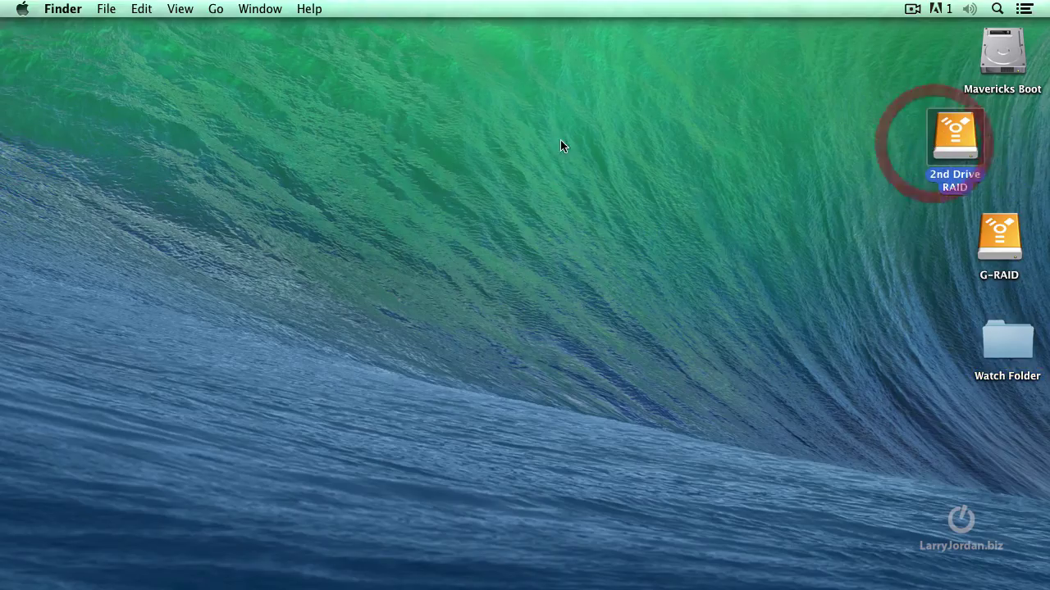
# Check Africa – 6 channels_01.wav through _06.wav in Compressed Files, confirming six separate files
pyautogui.click(449, 301)
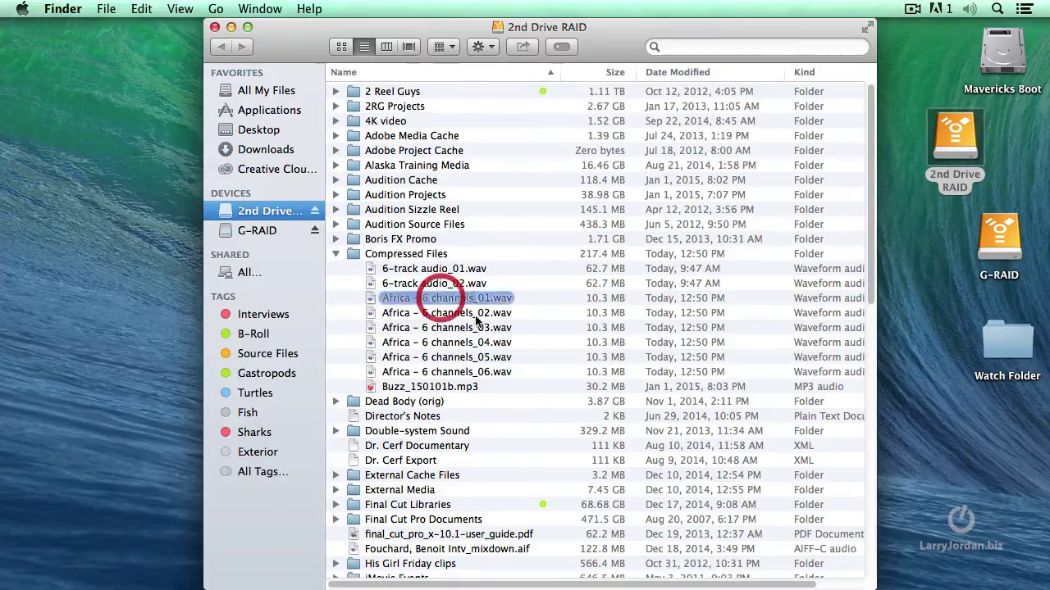
pyautogui.click(468, 305)
pyautogui.click(447, 314)
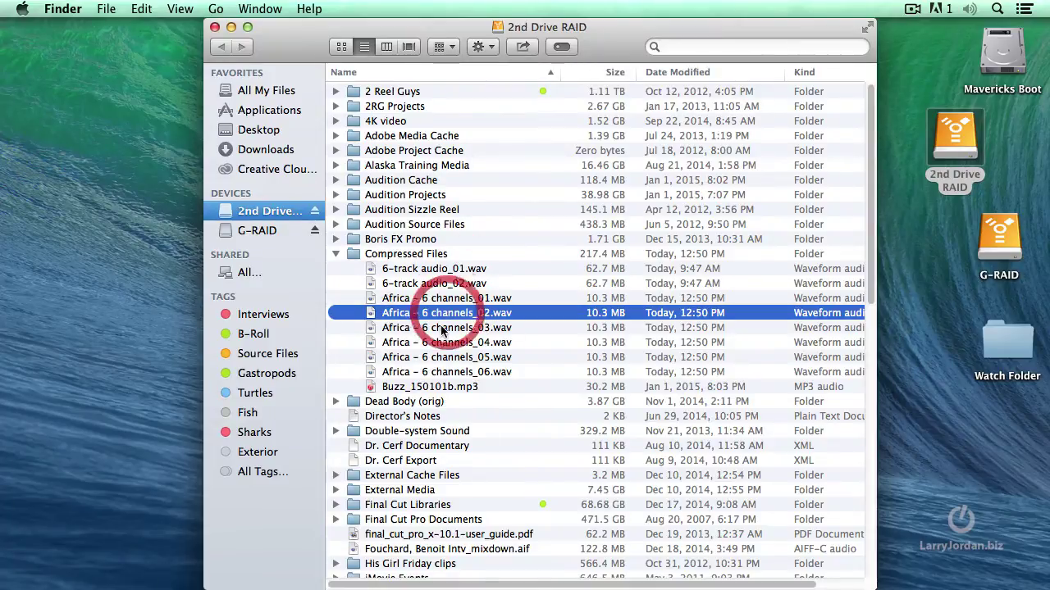
pyautogui.click(439, 343)
pyautogui.click(452, 372)
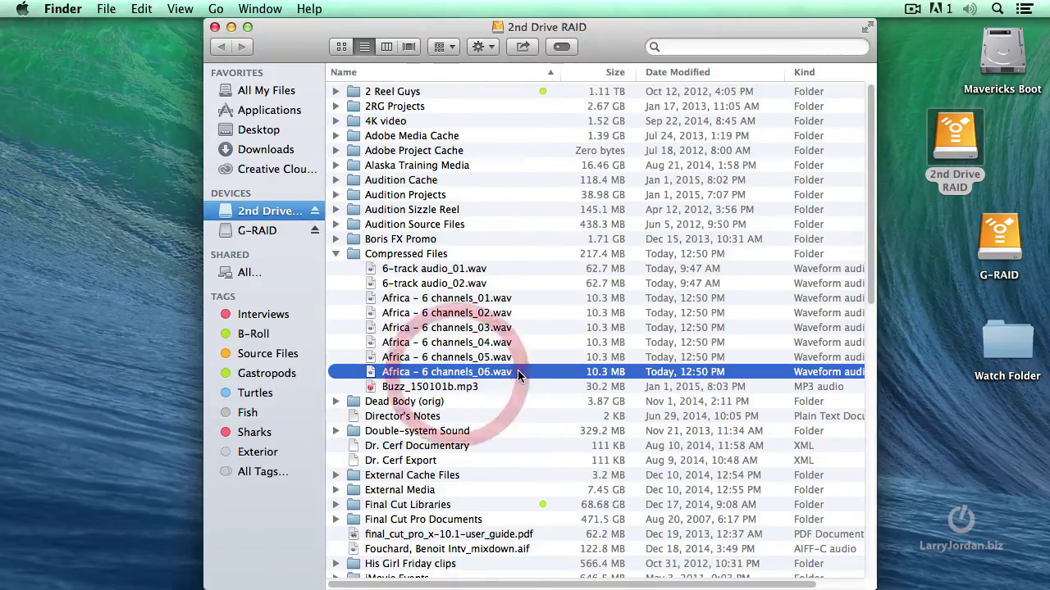